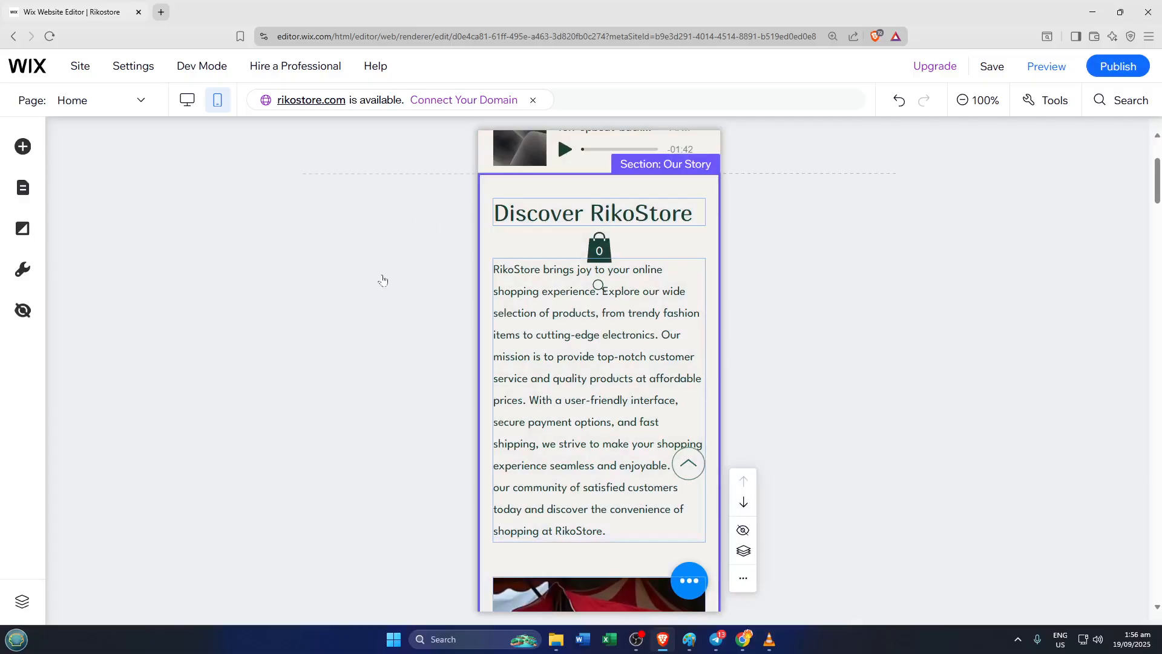
pyautogui.rightClick(386, 279)
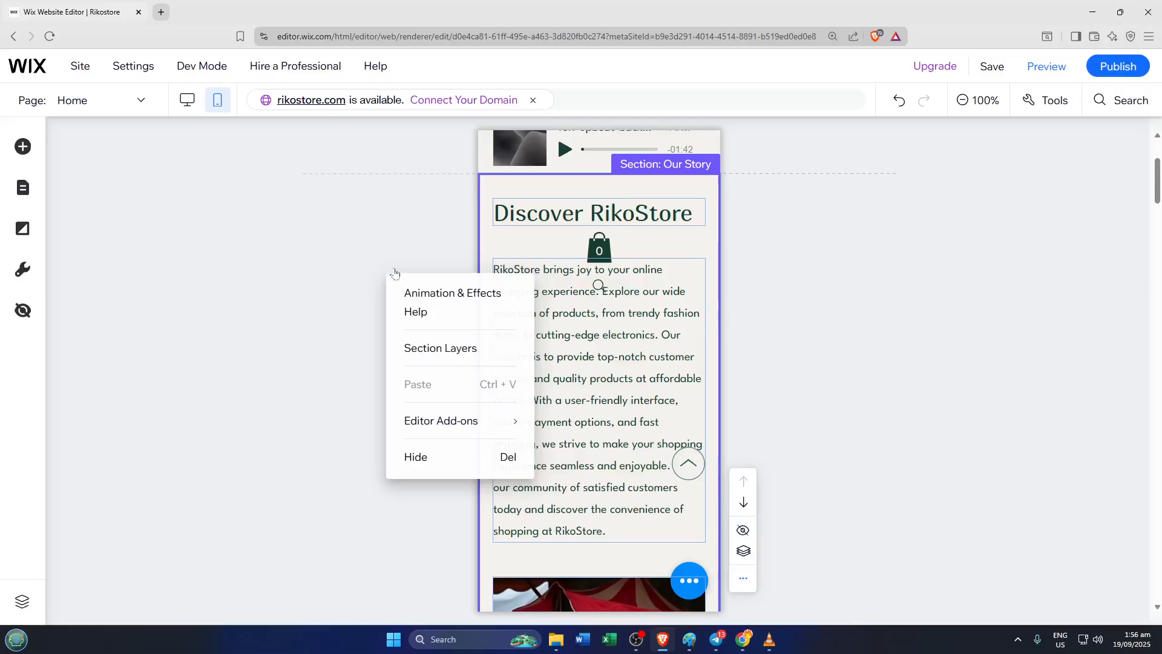
pyautogui.rightClick(807, 277)
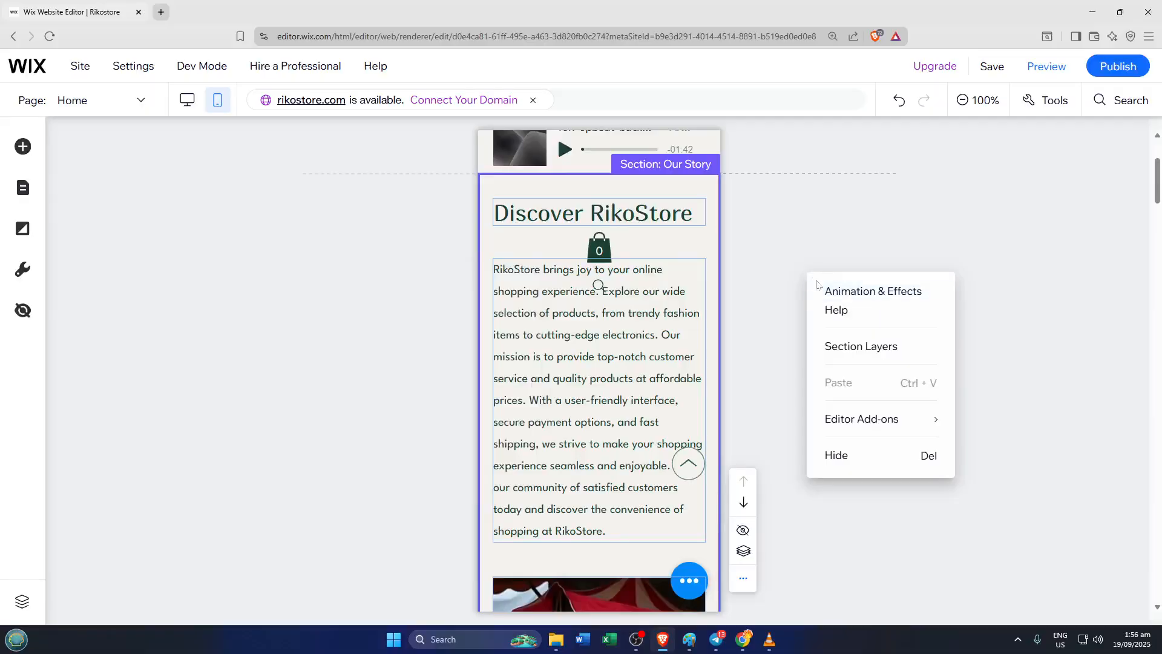
pyautogui.click(957, 242)
pyautogui.click(816, 239)
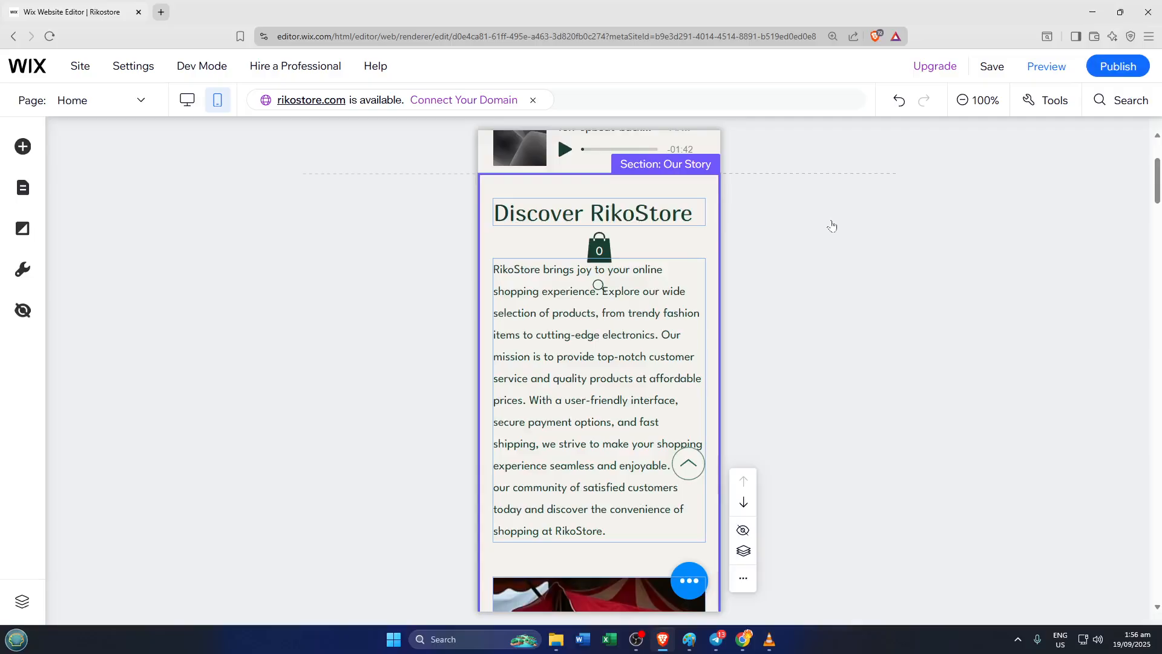
pyautogui.scroll(3, 831, 225)
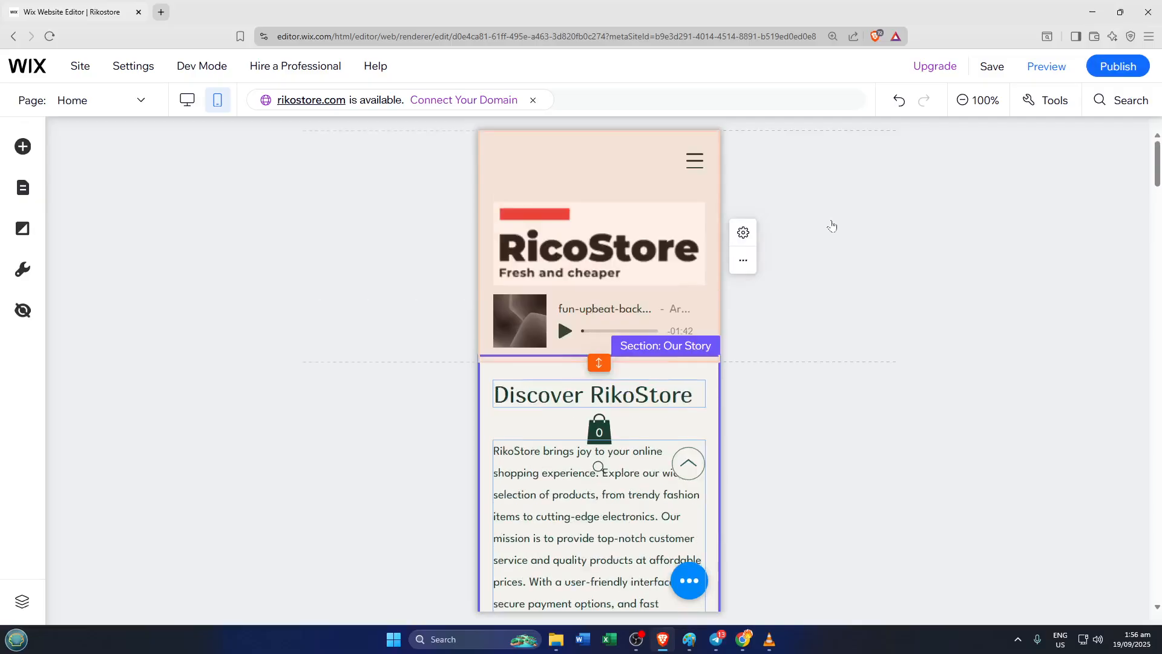
pyautogui.scroll(-1, 841, 290)
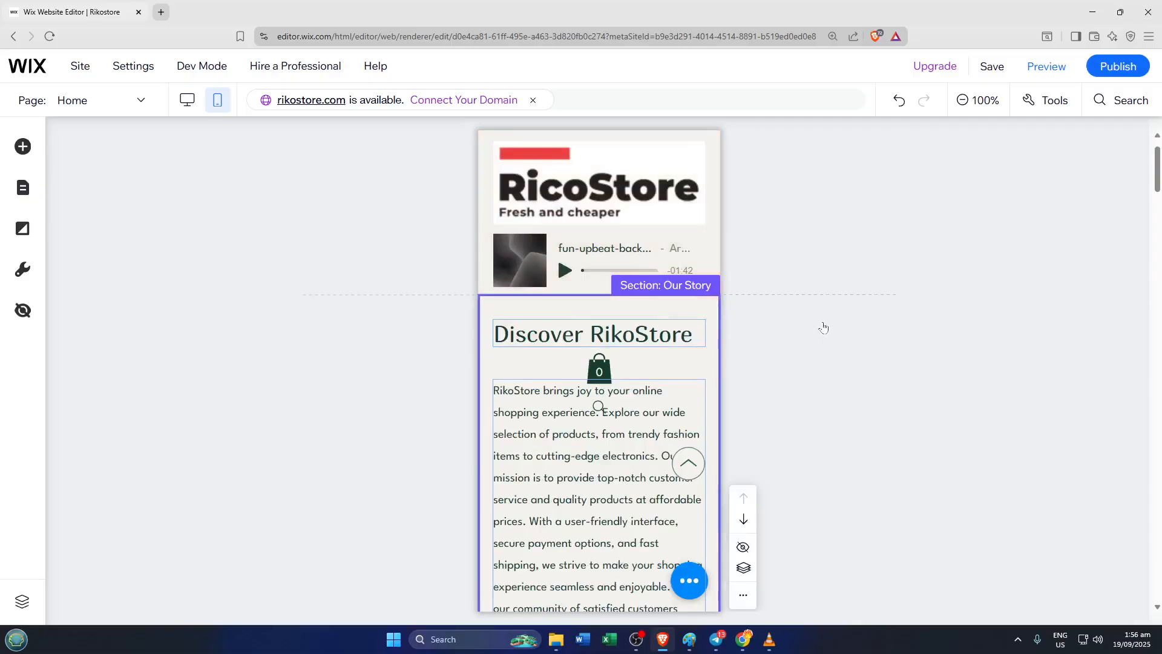
pyautogui.scroll(-2, 823, 338)
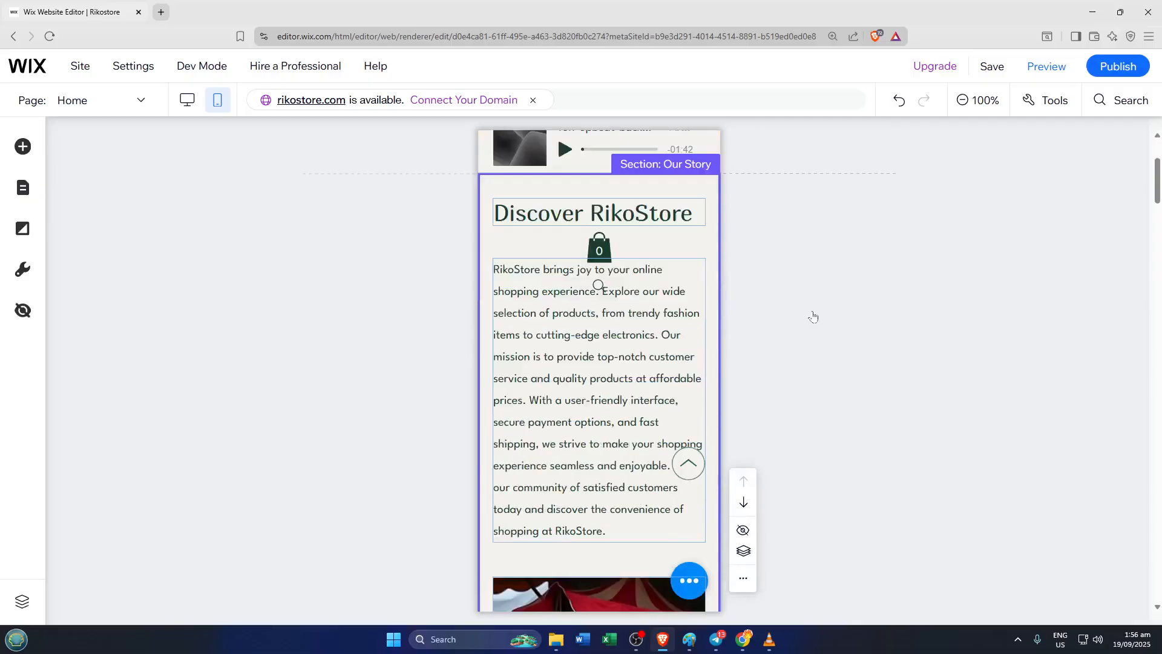
# Step: Try to open the Animation & Effects settings for the Our Story section
pyautogui.rightClick(810, 292)
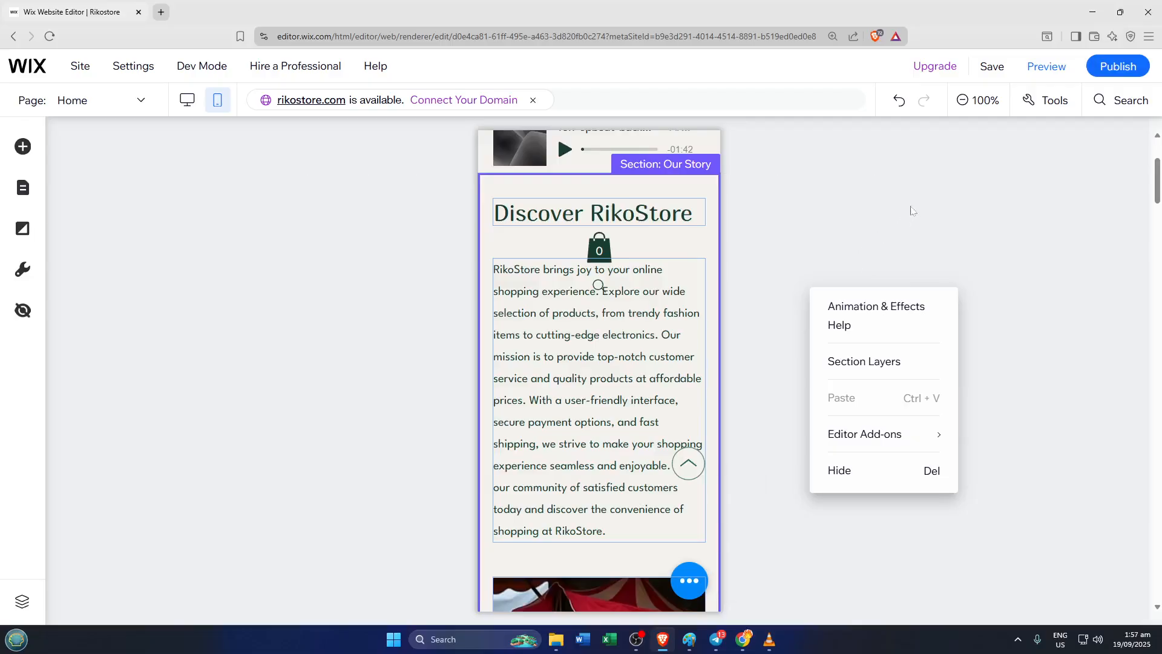
pyautogui.scroll(-1, 911, 210)
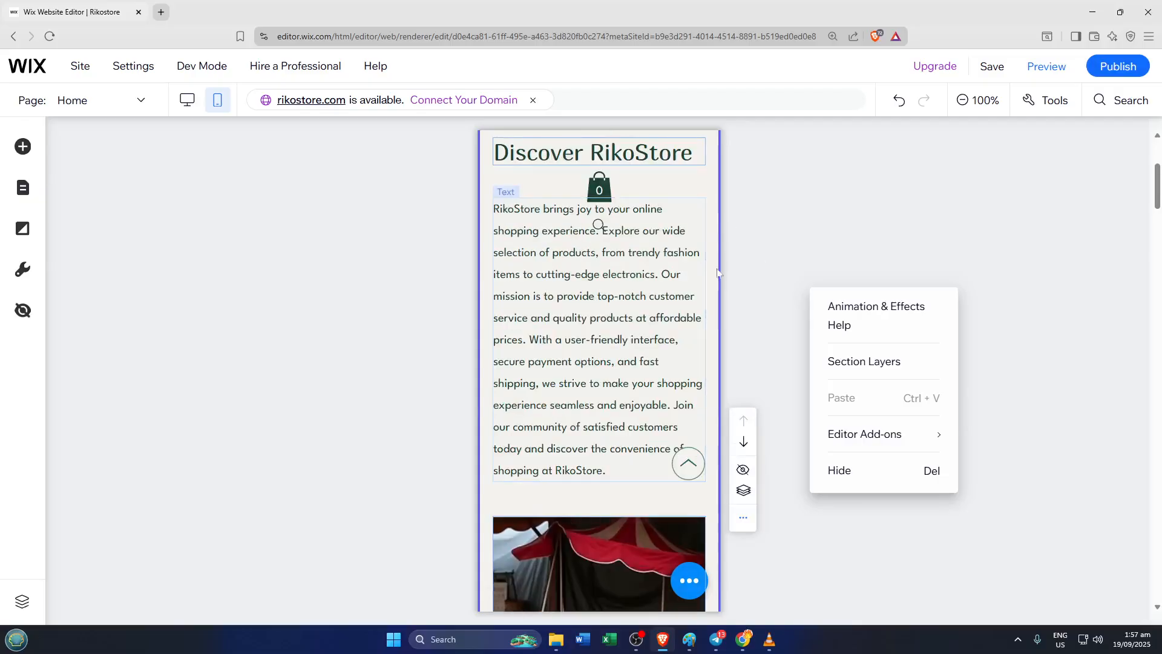
pyautogui.scroll(2, 817, 261)
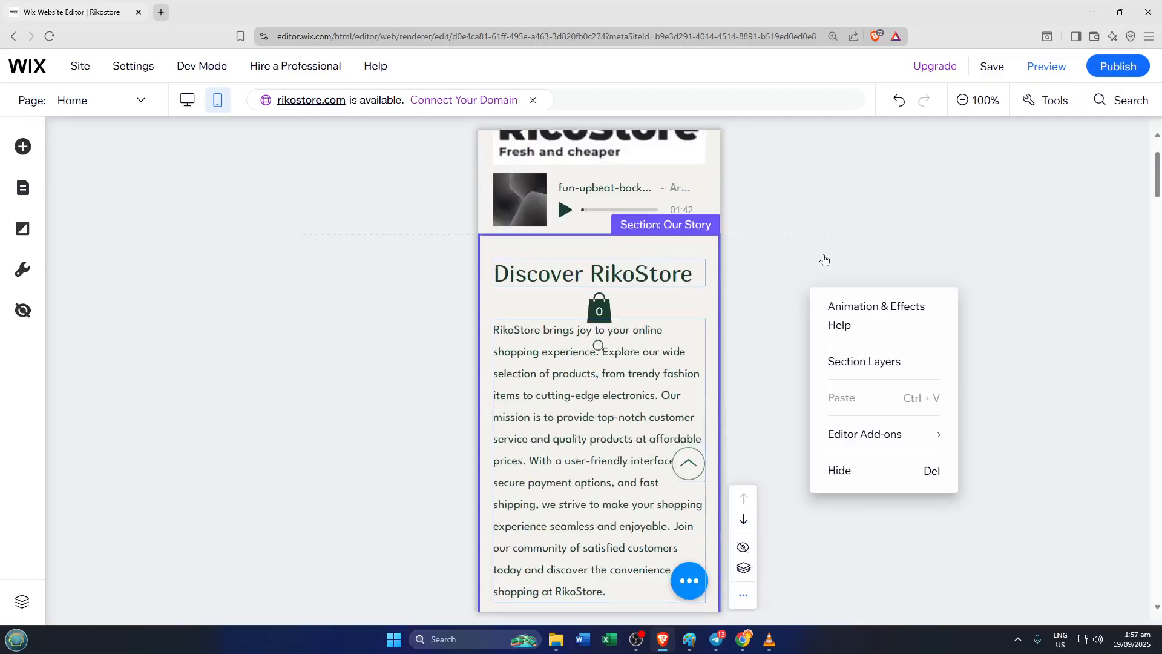
pyautogui.click(870, 308)
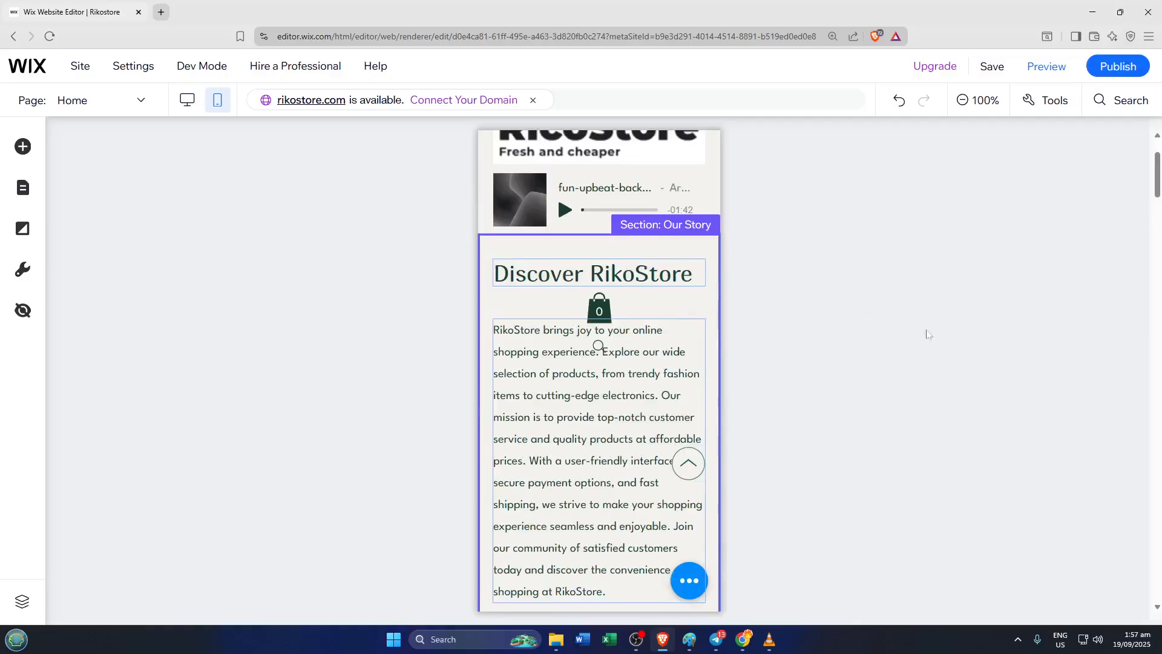
pyautogui.moveTo(875, 339)
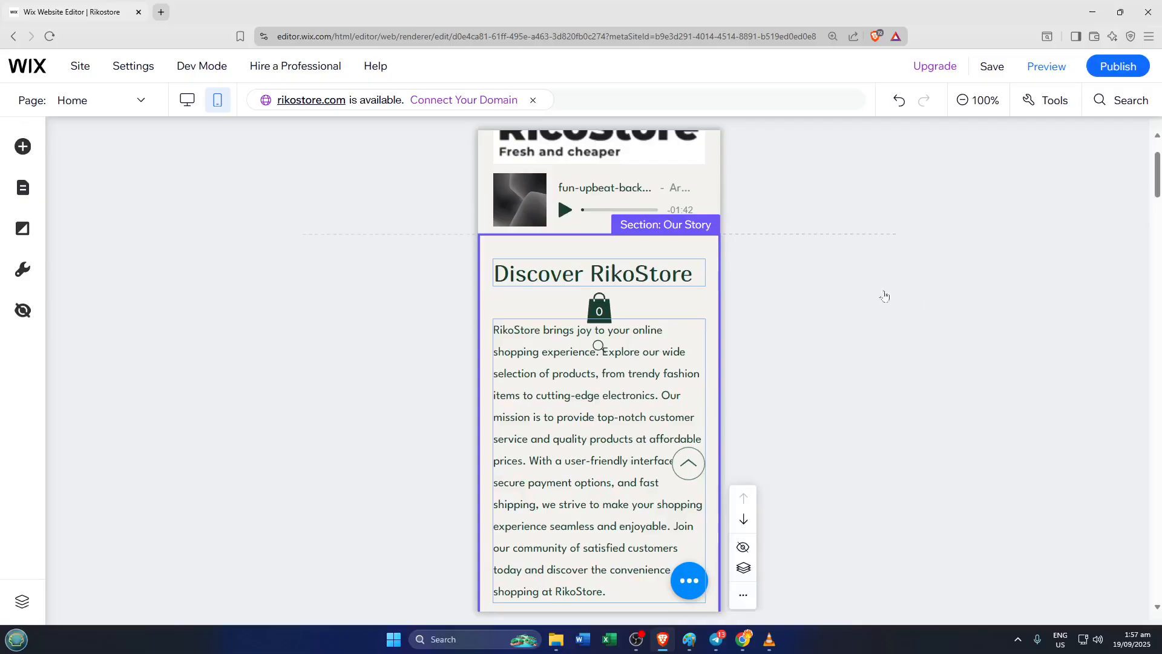
pyautogui.rightClick(827, 311)
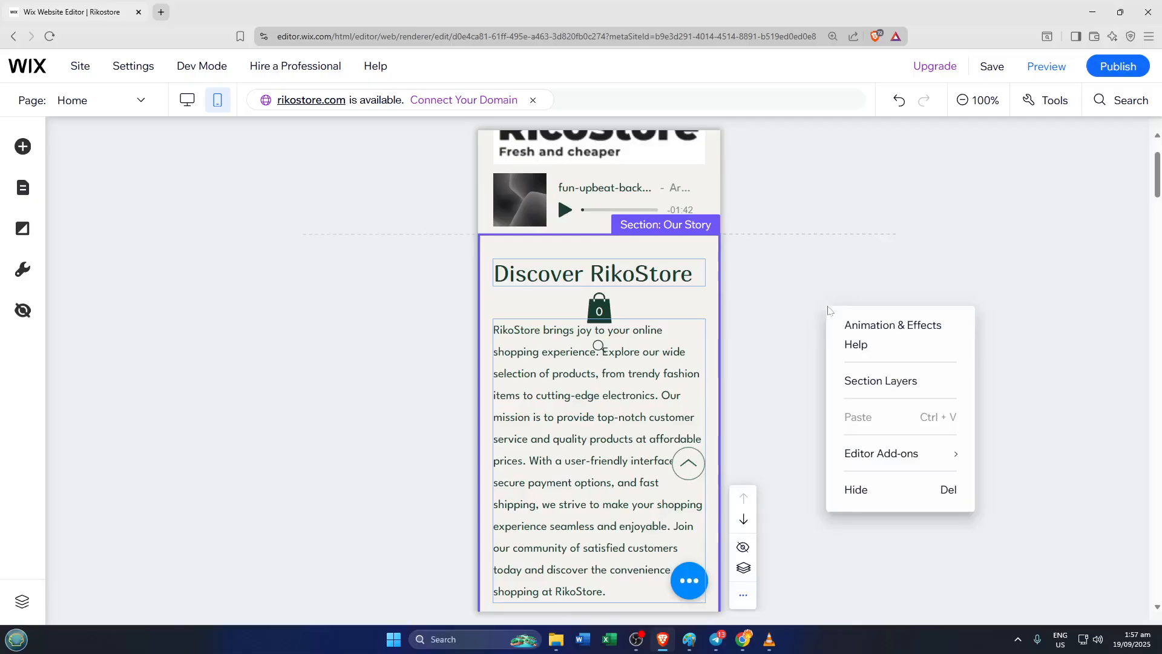
pyautogui.click(867, 332)
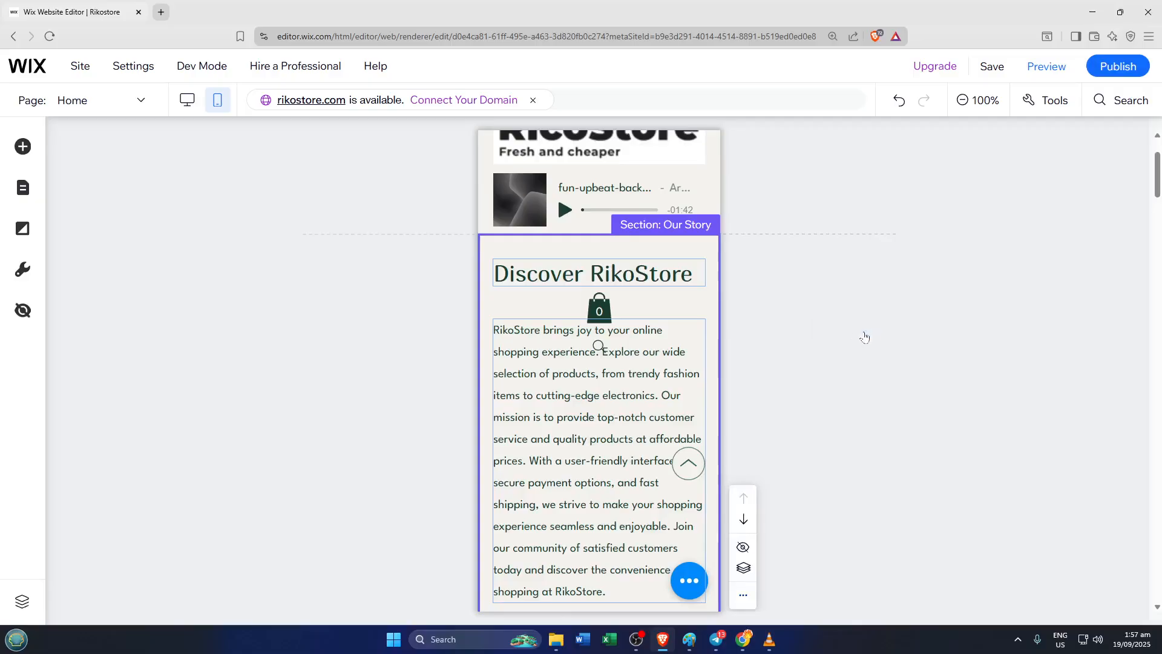
pyautogui.rightClick(696, 313)
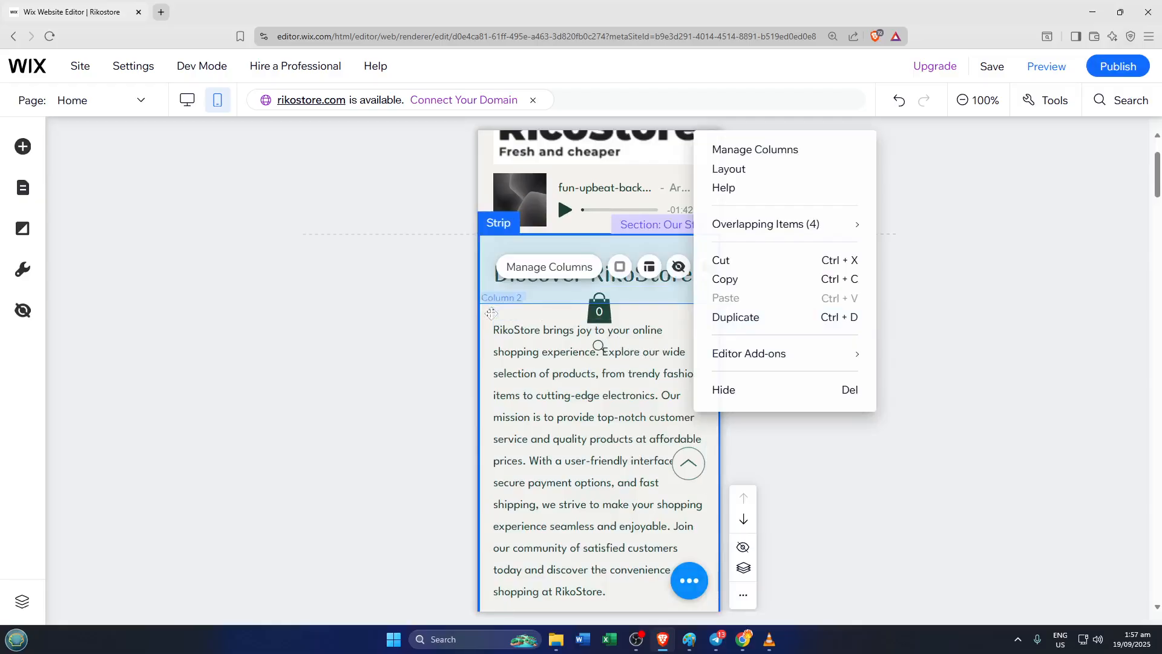
pyautogui.click(459, 331)
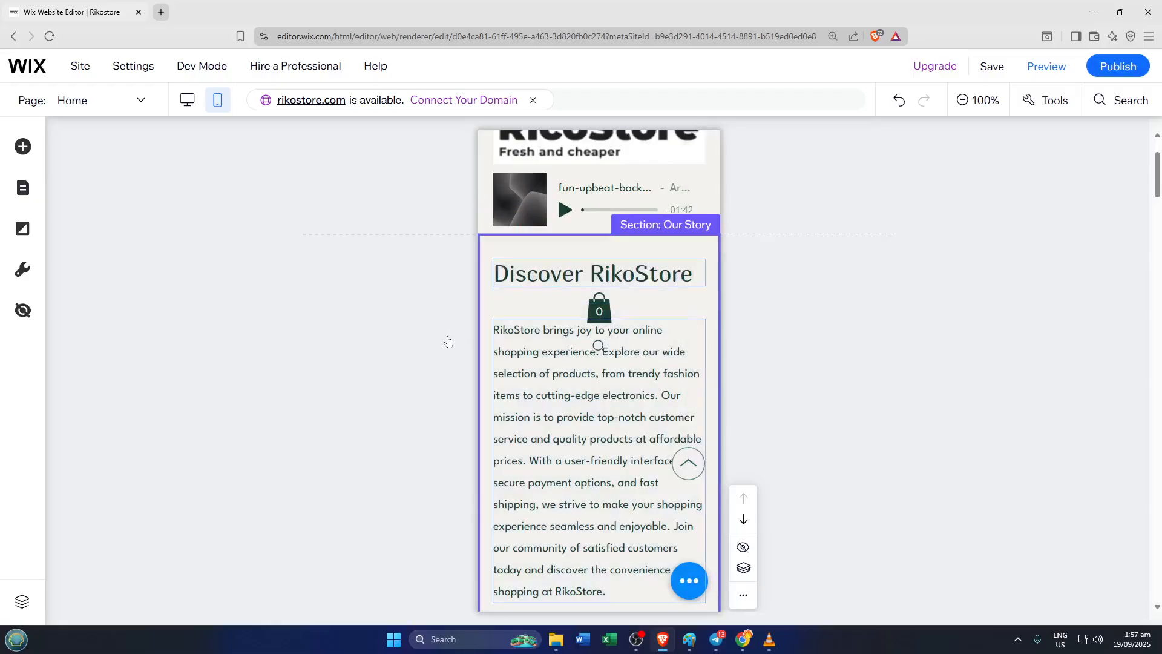
pyautogui.scroll(-2, 462, 338)
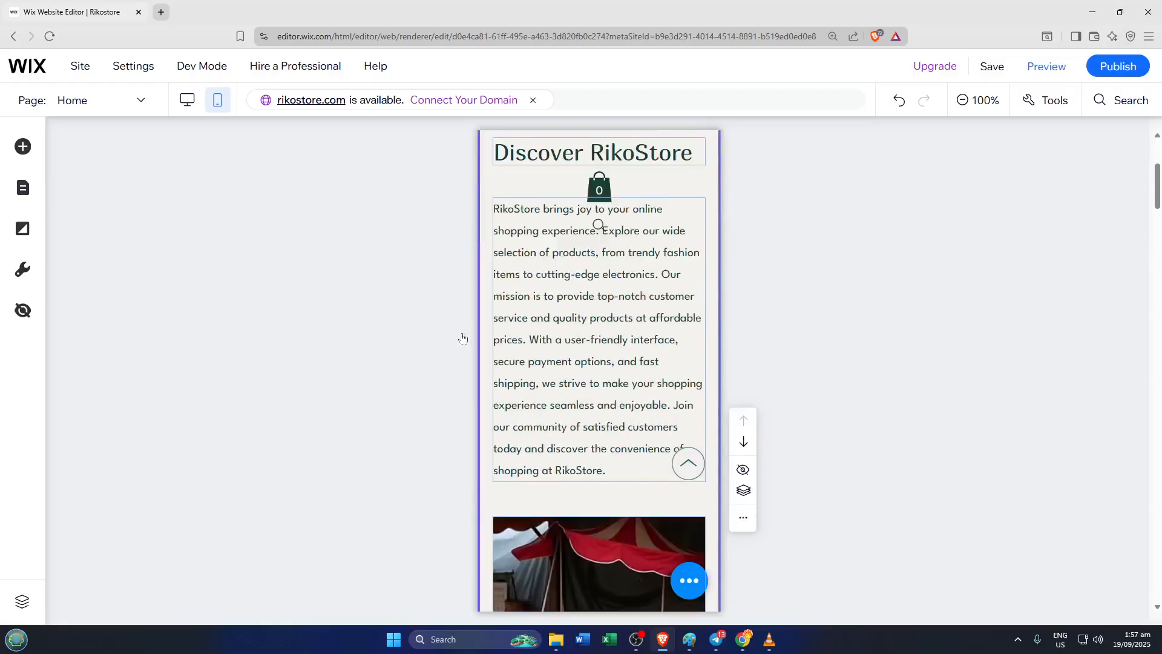
pyautogui.rightClick(711, 311)
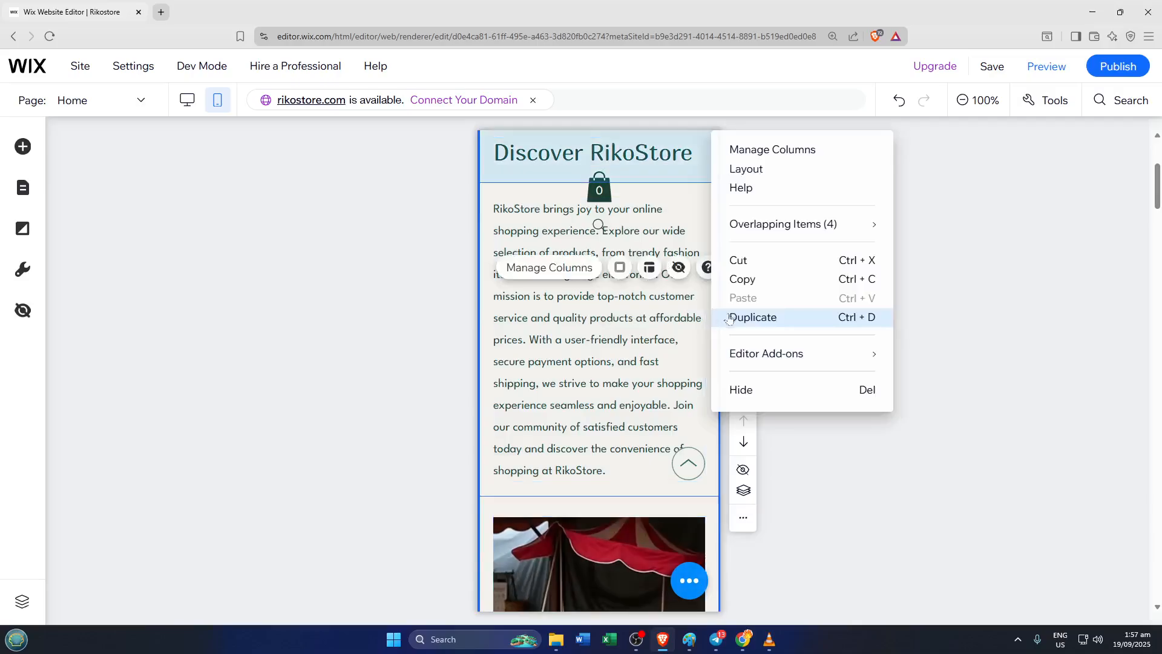
pyautogui.click(429, 429)
# Step: Apply a Fade animation to the section containing the Popular Recipes slideshow
pyautogui.scroll(-5, 429, 429)
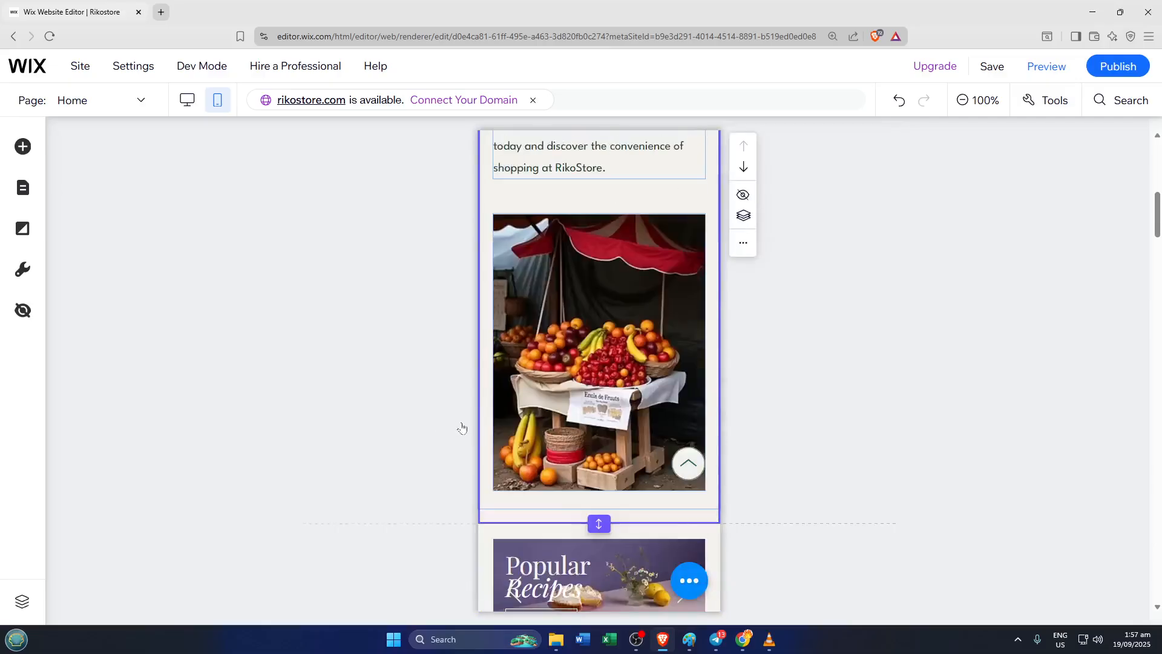
pyautogui.scroll(-2, 461, 428)
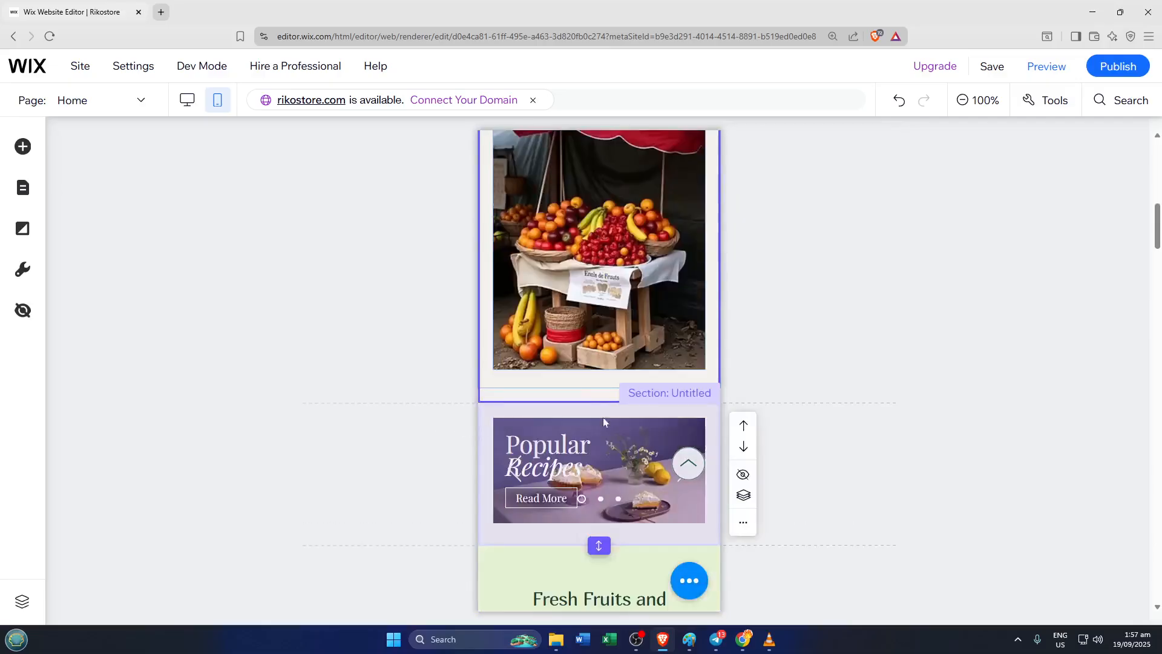
pyautogui.click(720, 425)
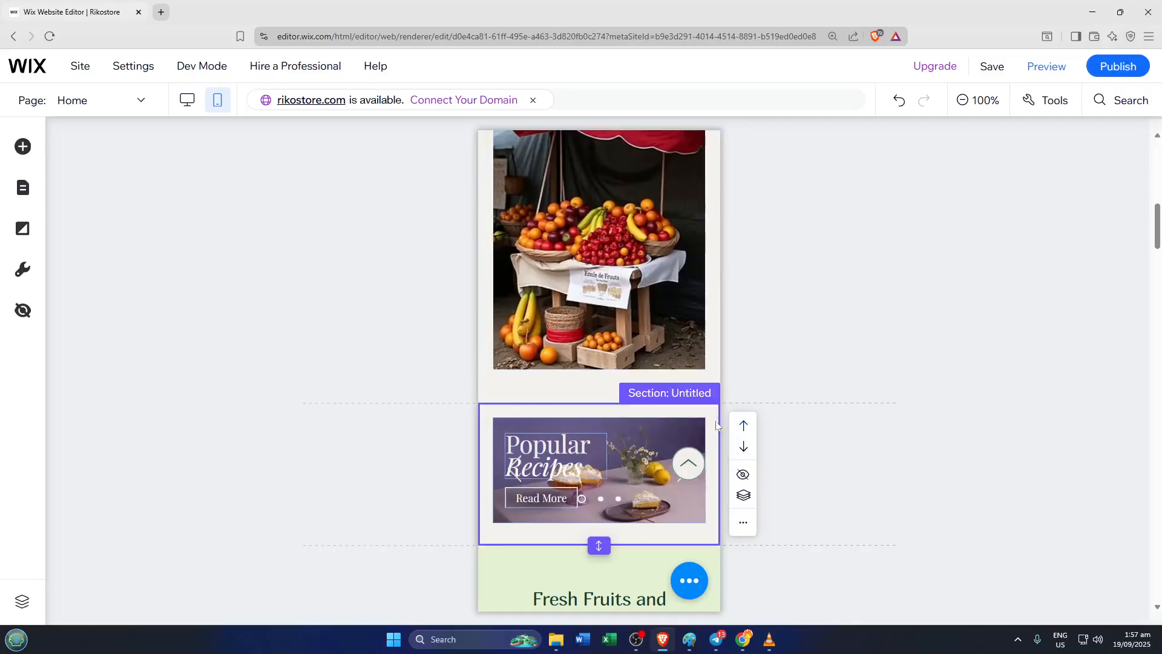
pyautogui.rightClick(718, 422)
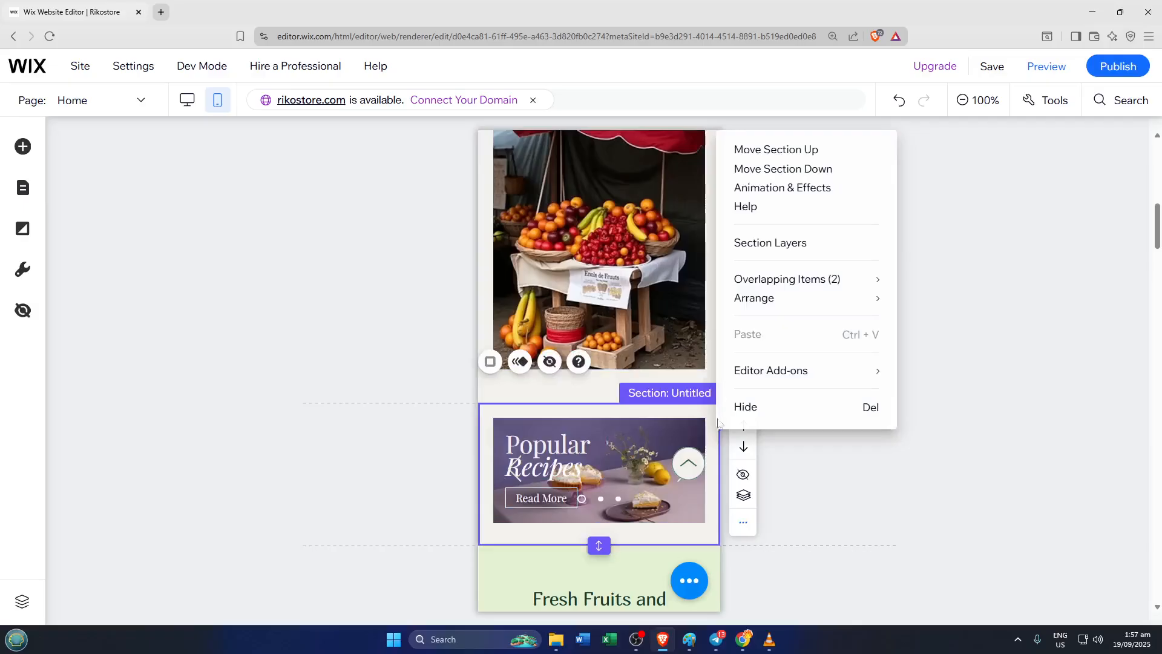
pyautogui.click(838, 198)
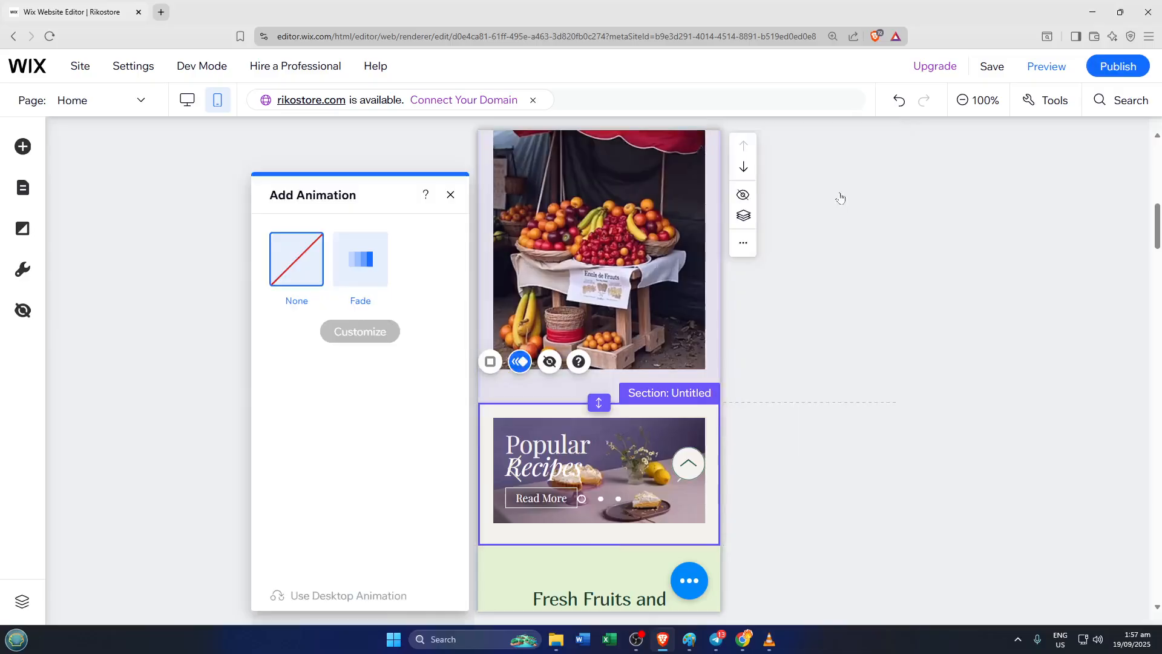
pyautogui.click(361, 273)
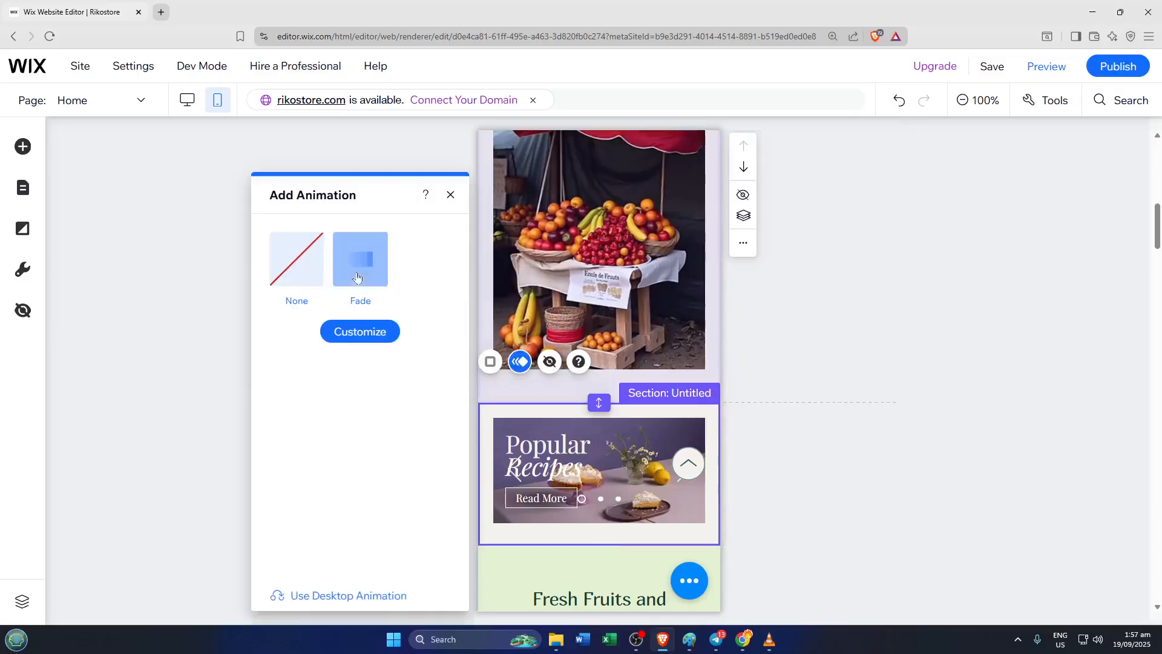
# Step: Try the Out animation type in the Fade settings, set it back to In, and close the settings
pyautogui.click(360, 331)
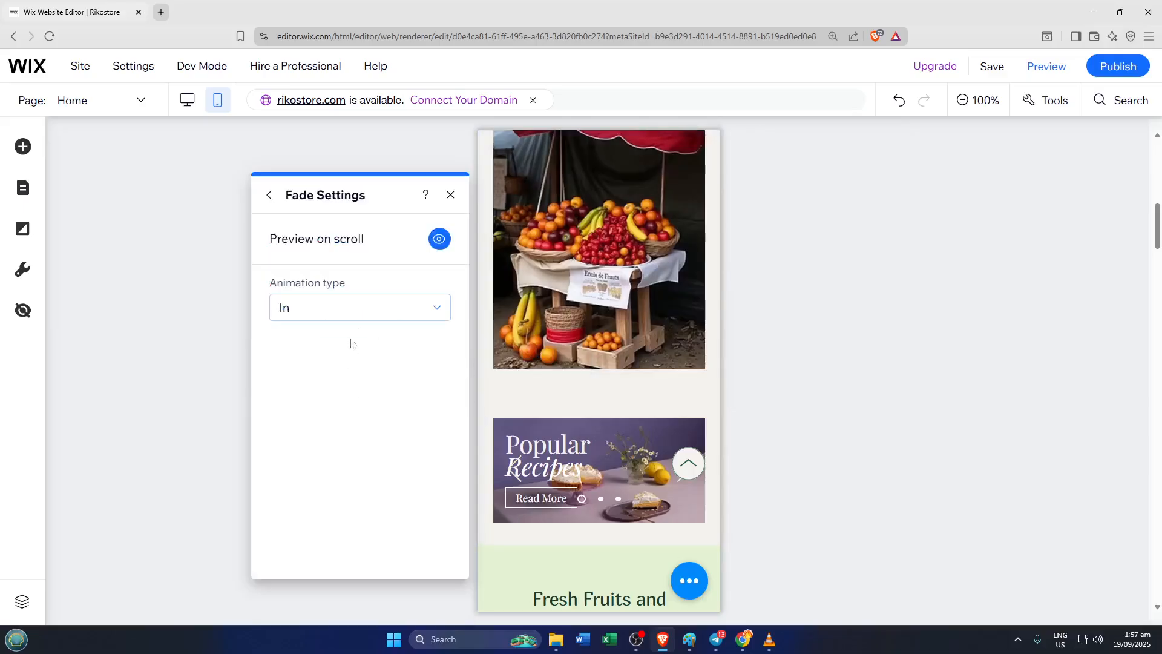
pyautogui.click(397, 307)
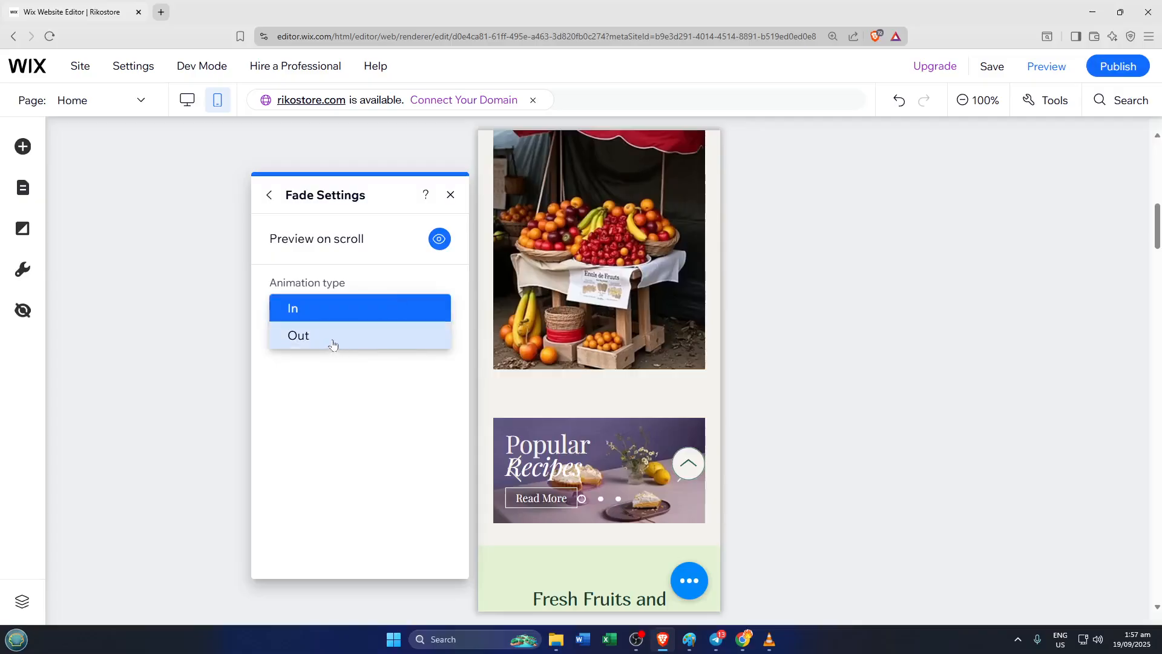
pyautogui.click(332, 344)
pyautogui.click(378, 307)
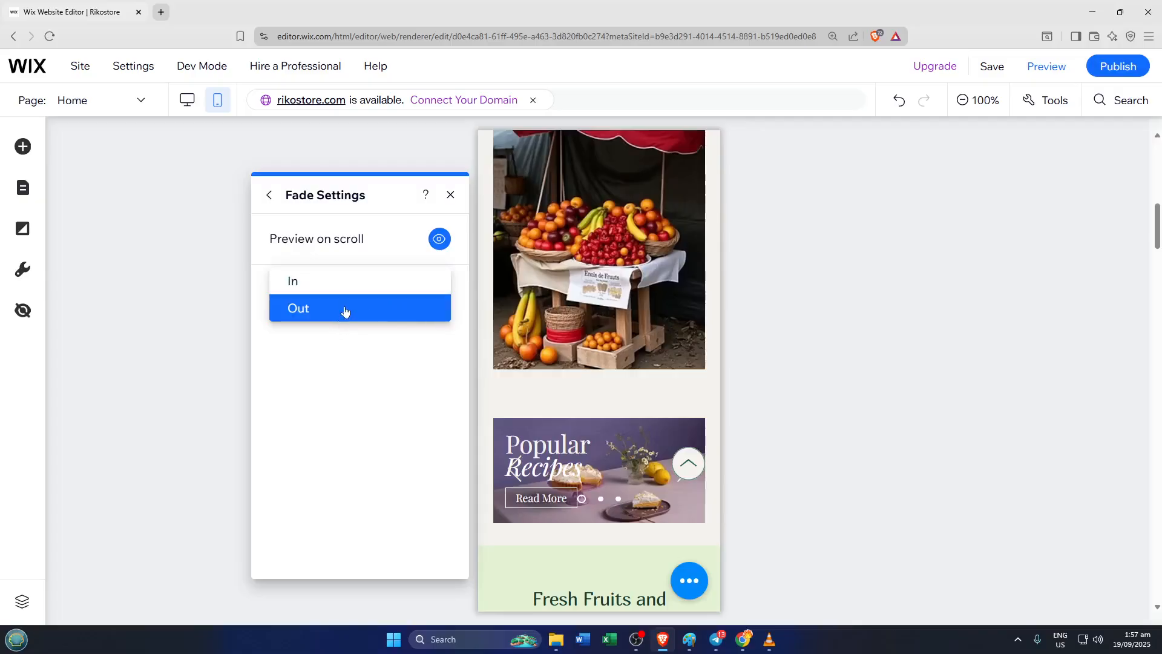
pyautogui.click(355, 286)
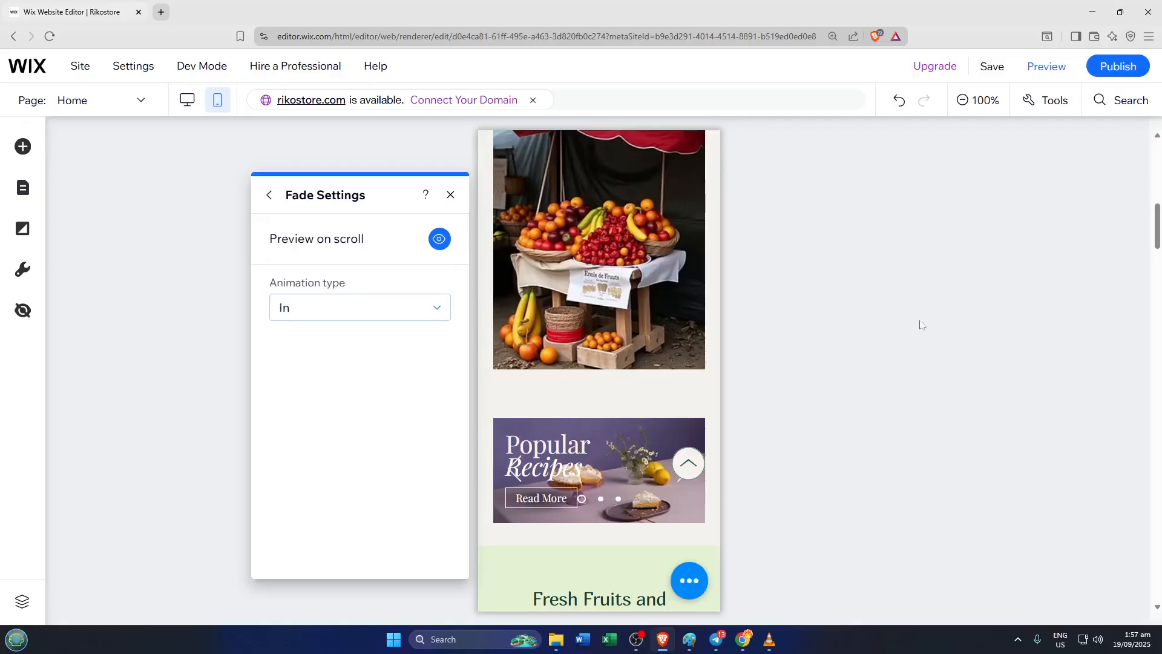
pyautogui.click(856, 397)
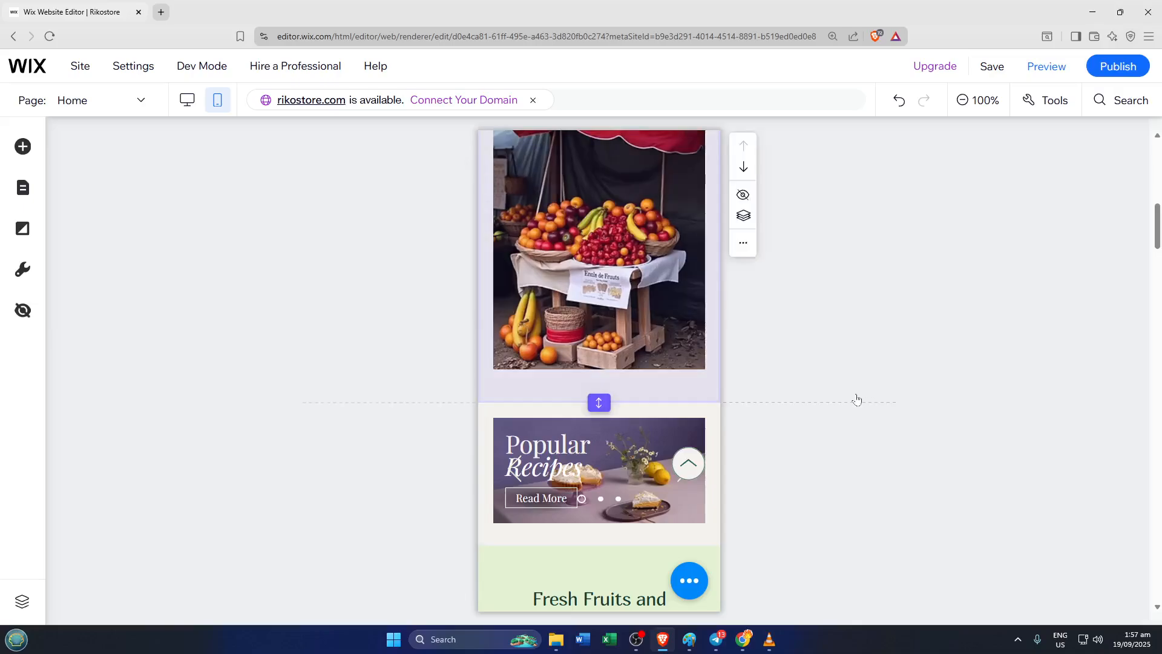
pyautogui.scroll(-2, 841, 398)
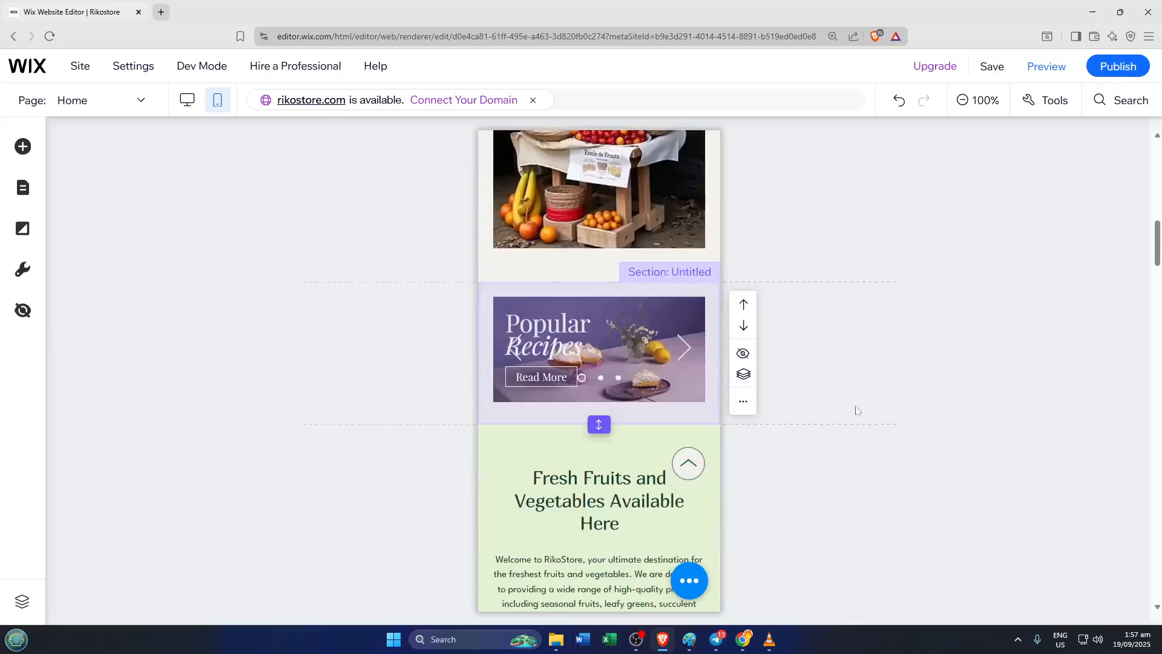
pyautogui.scroll(-1, 855, 409)
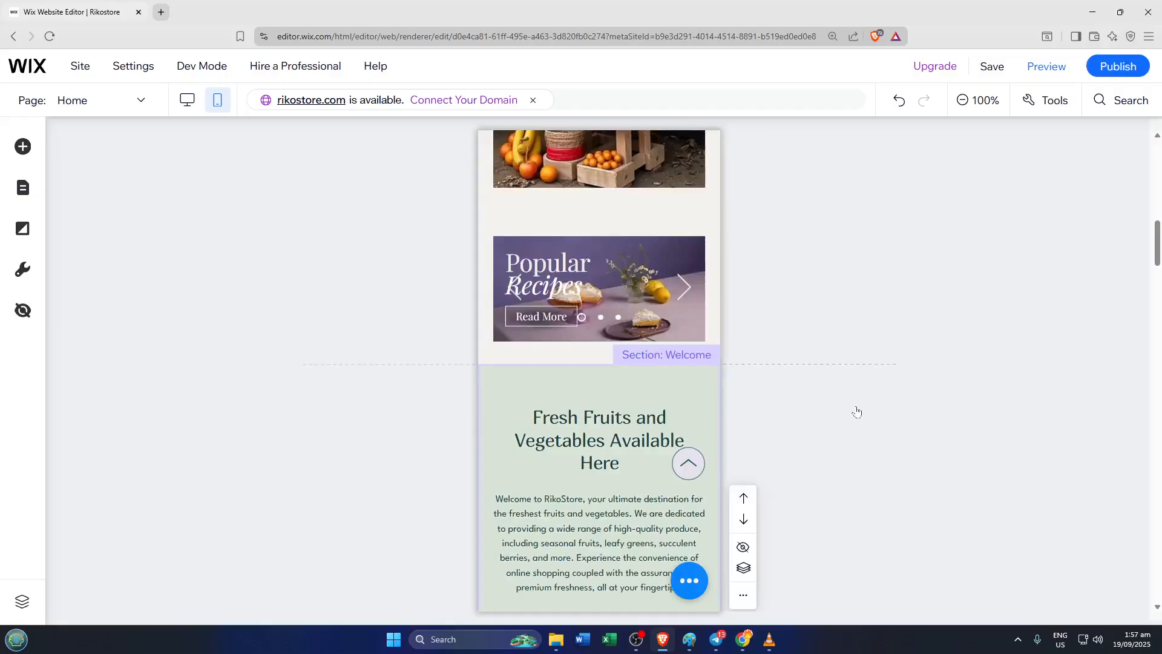
pyautogui.click(703, 409)
pyautogui.scroll(-2, 936, 396)
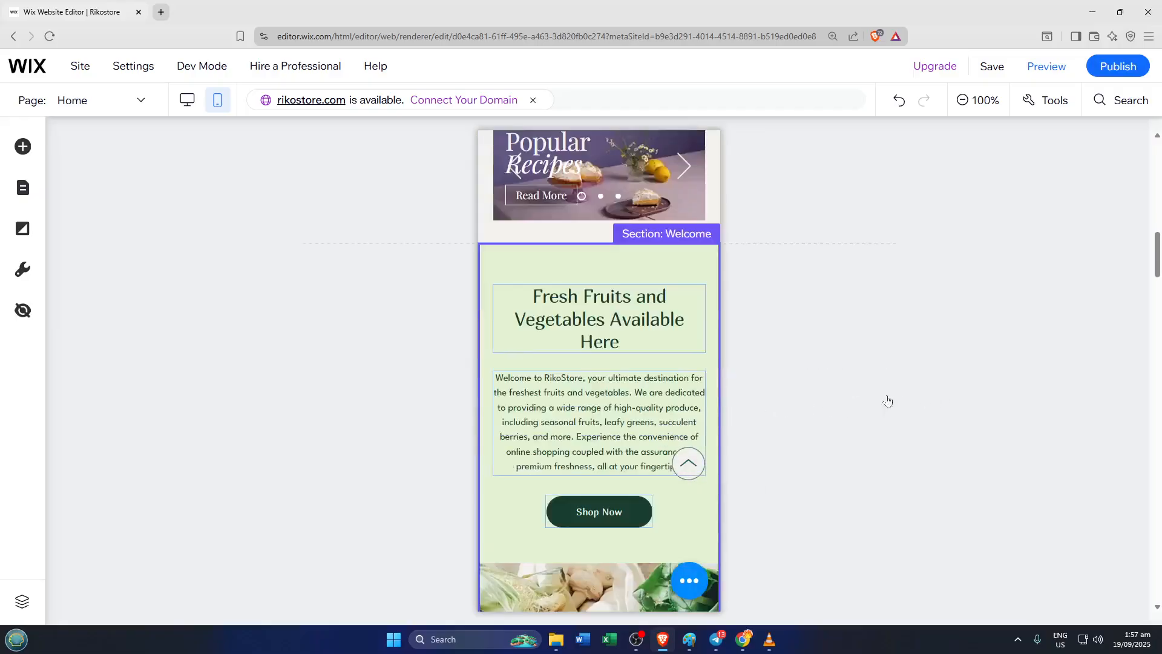
pyautogui.scroll(2, 890, 387)
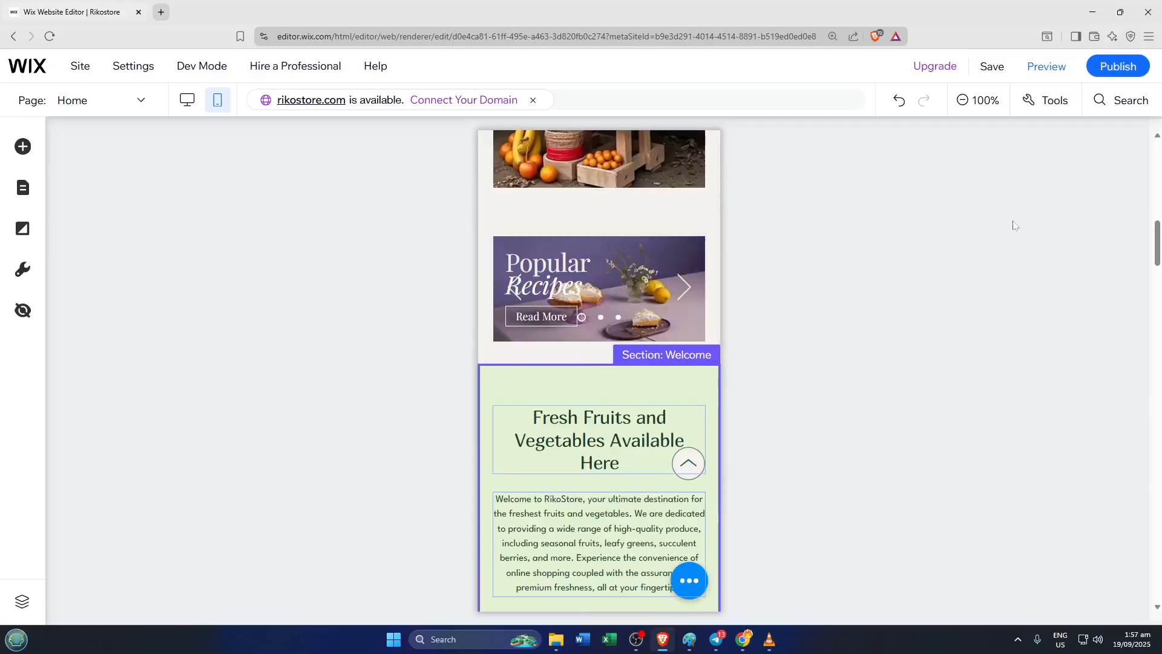
# Step: Preview the mobile site and look through the Fresh Fruits and Vegetables section
pyautogui.click(1047, 68)
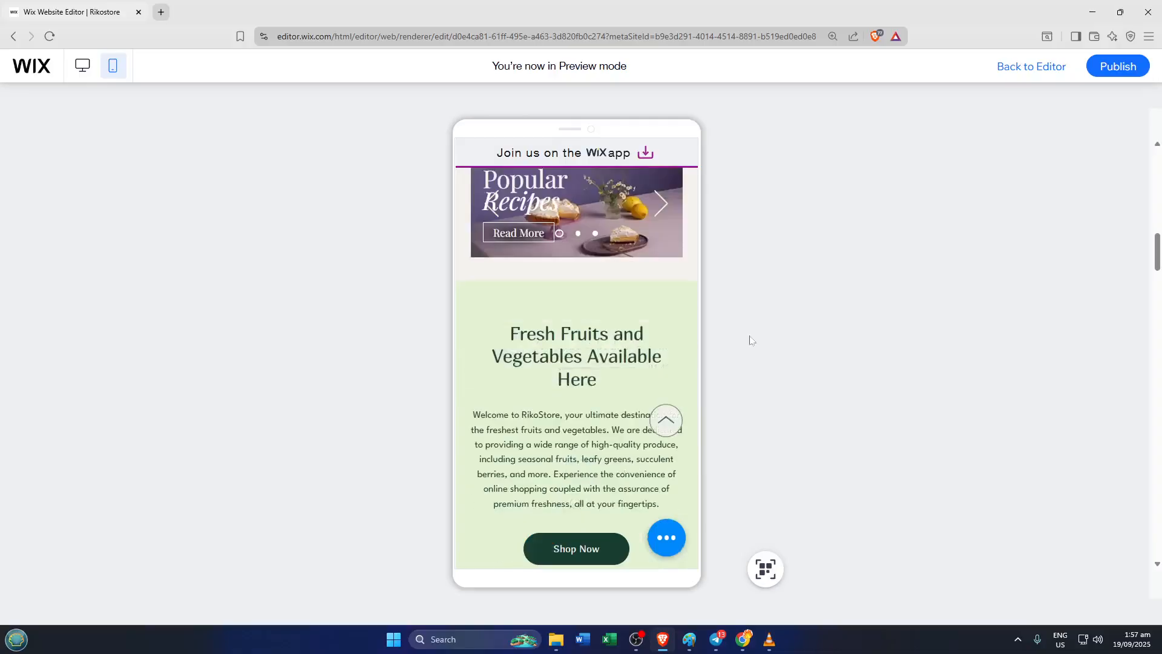
pyautogui.scroll(-1, 750, 340)
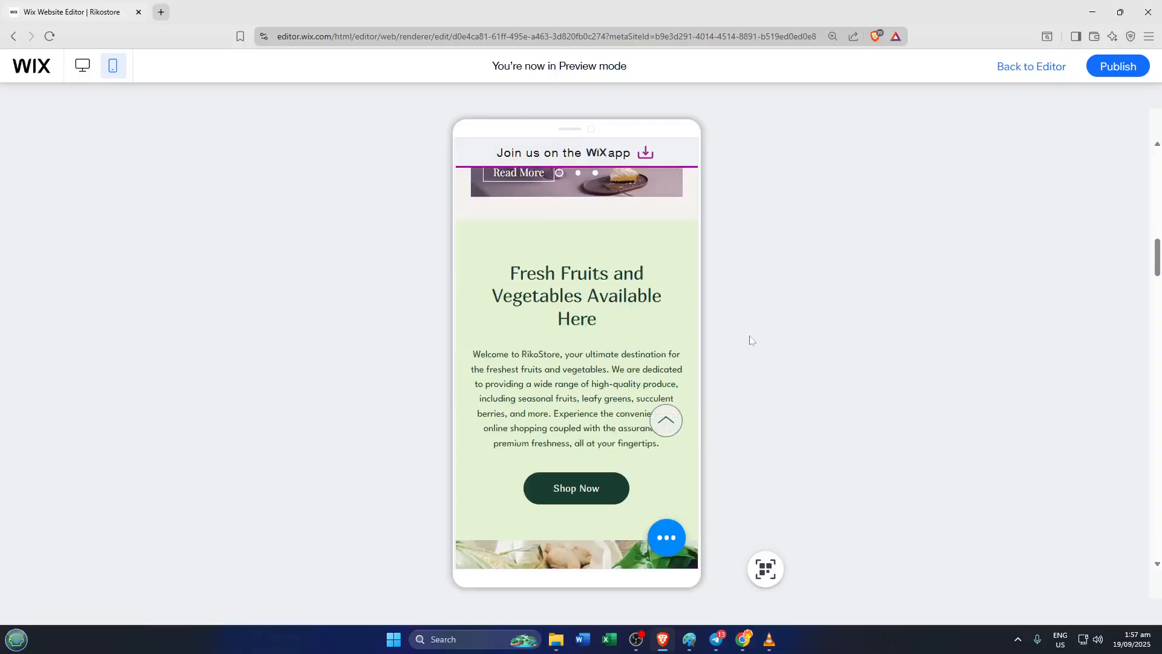
pyautogui.scroll(-4, 750, 340)
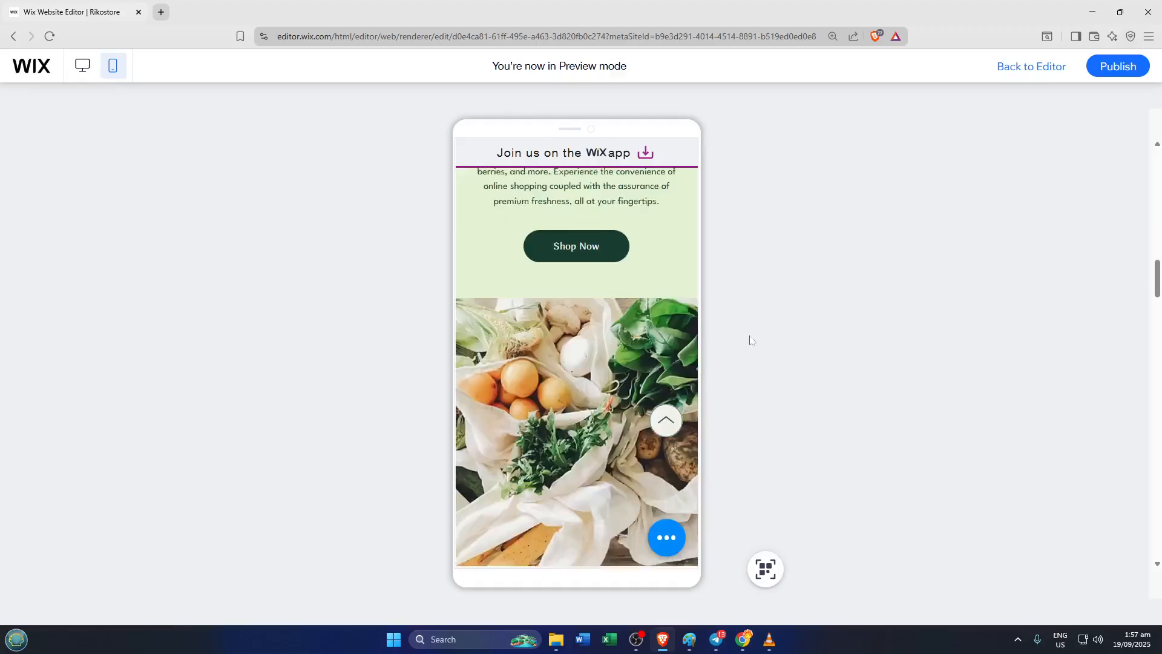
# Step: Review the rest of the mobile preview, from the Shop Now section through Our Fresh Selection and Why Choose RikoStore to the footer
pyautogui.scroll(-4, 750, 340)
pyautogui.scroll(-2, 750, 340)
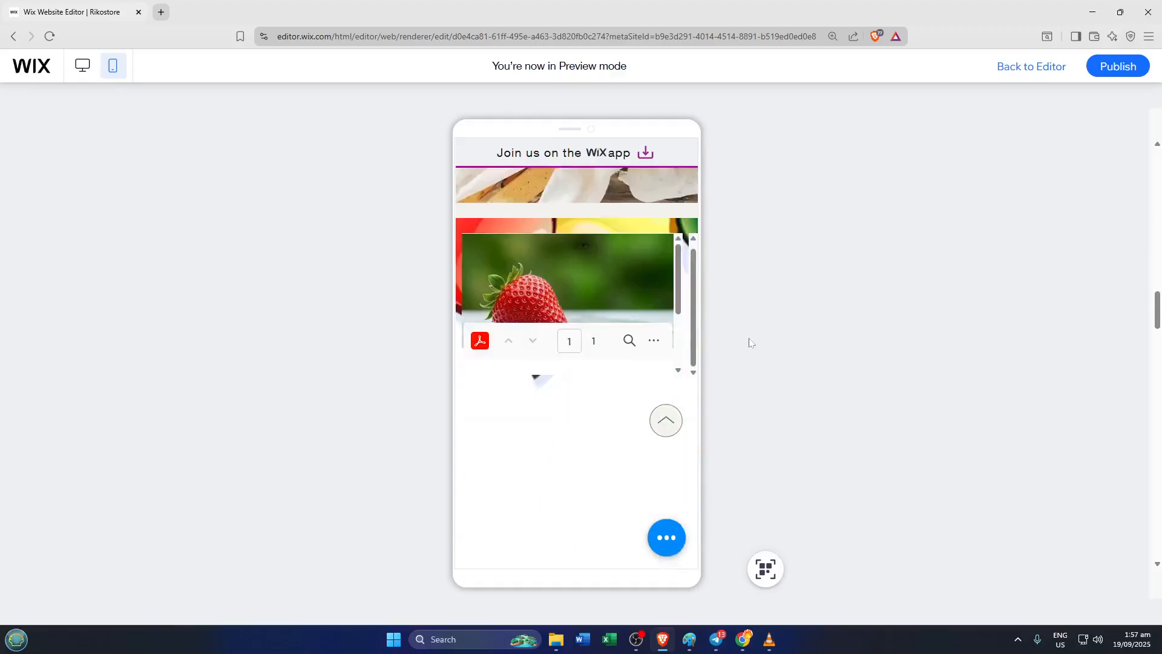
pyautogui.scroll(-2, 750, 343)
pyautogui.scroll(-5, 749, 342)
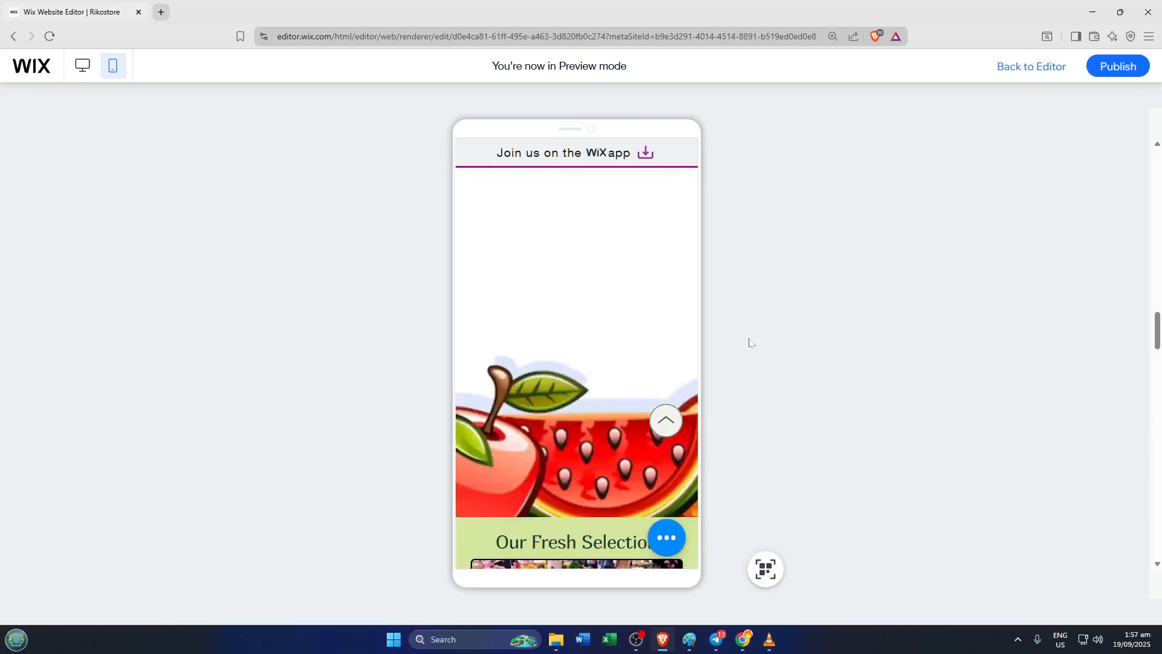
pyautogui.scroll(-3, 749, 342)
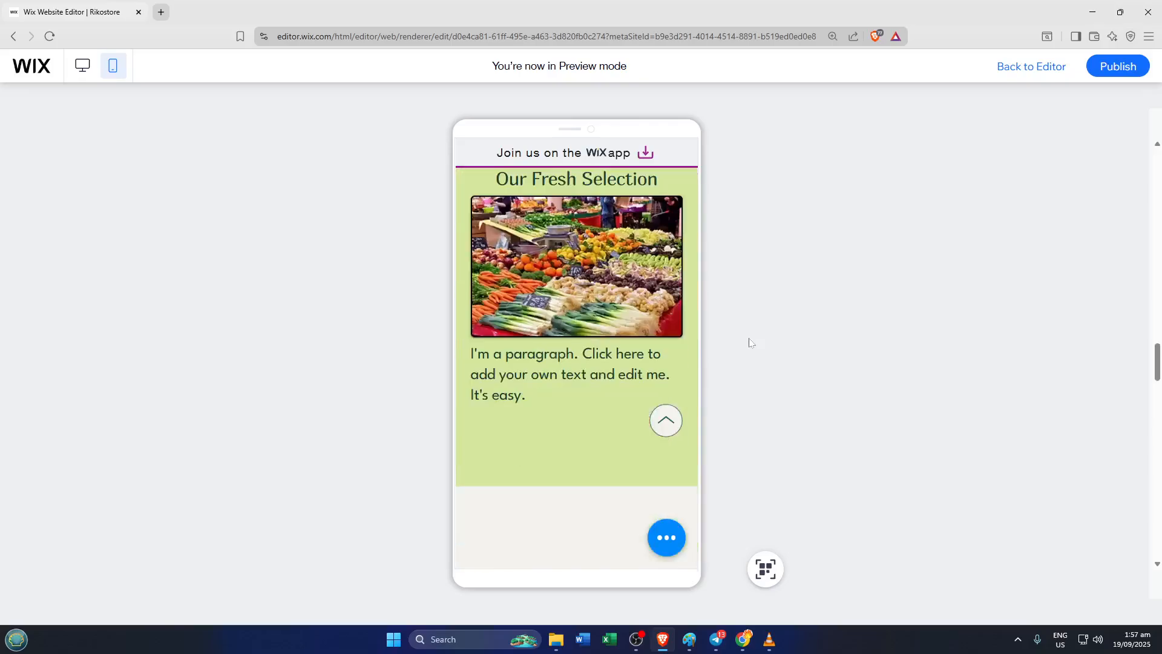
pyautogui.scroll(-3, 750, 343)
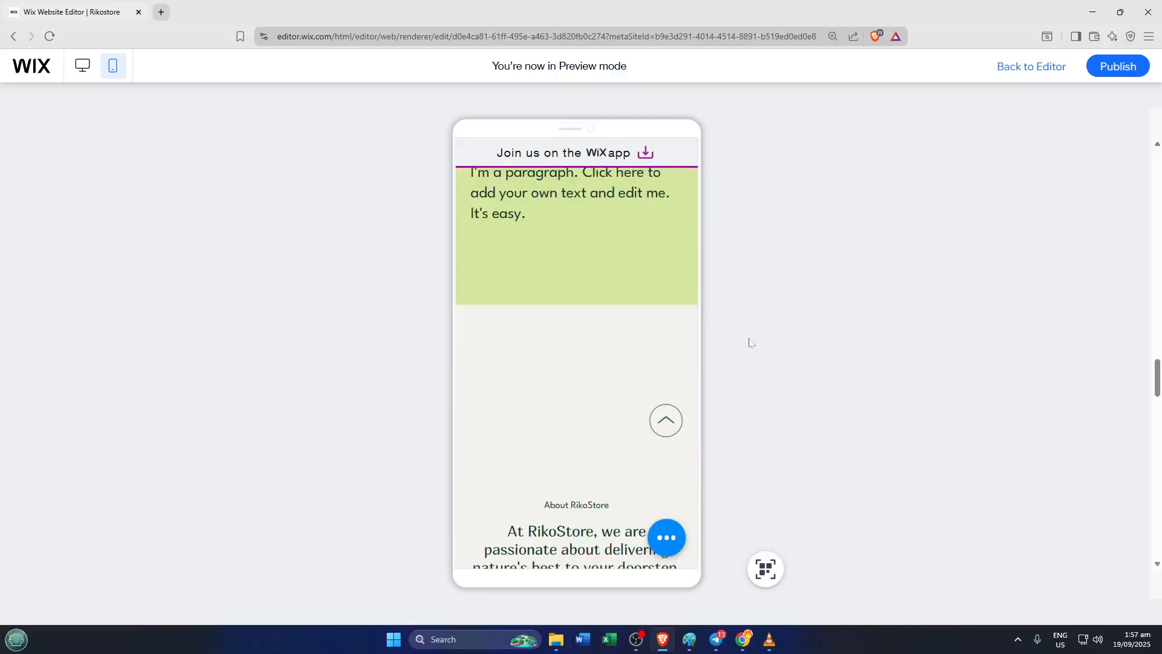
pyautogui.scroll(-10, 750, 343)
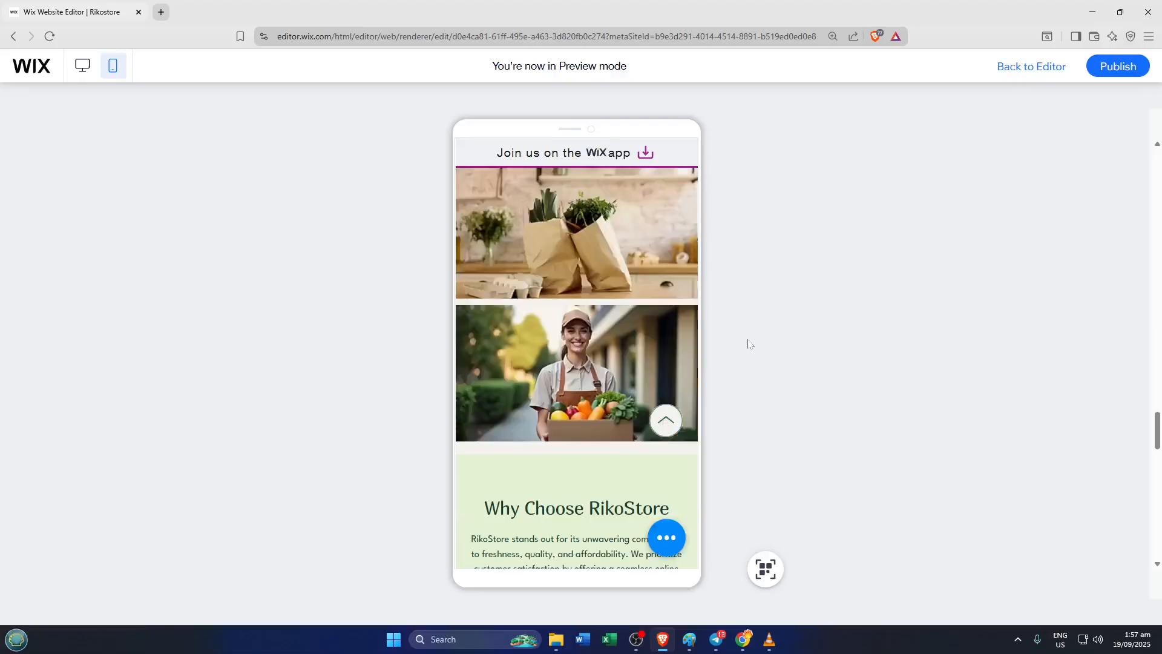
pyautogui.scroll(-7, 748, 344)
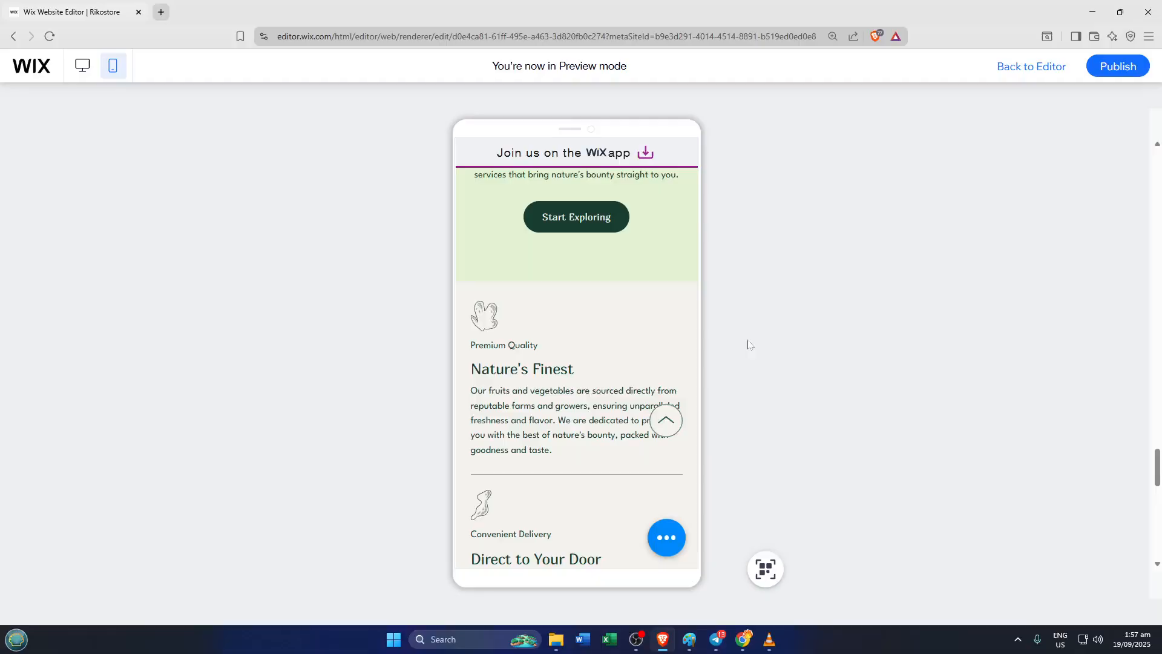
pyautogui.scroll(-5, 749, 344)
pyautogui.scroll(-8, 750, 344)
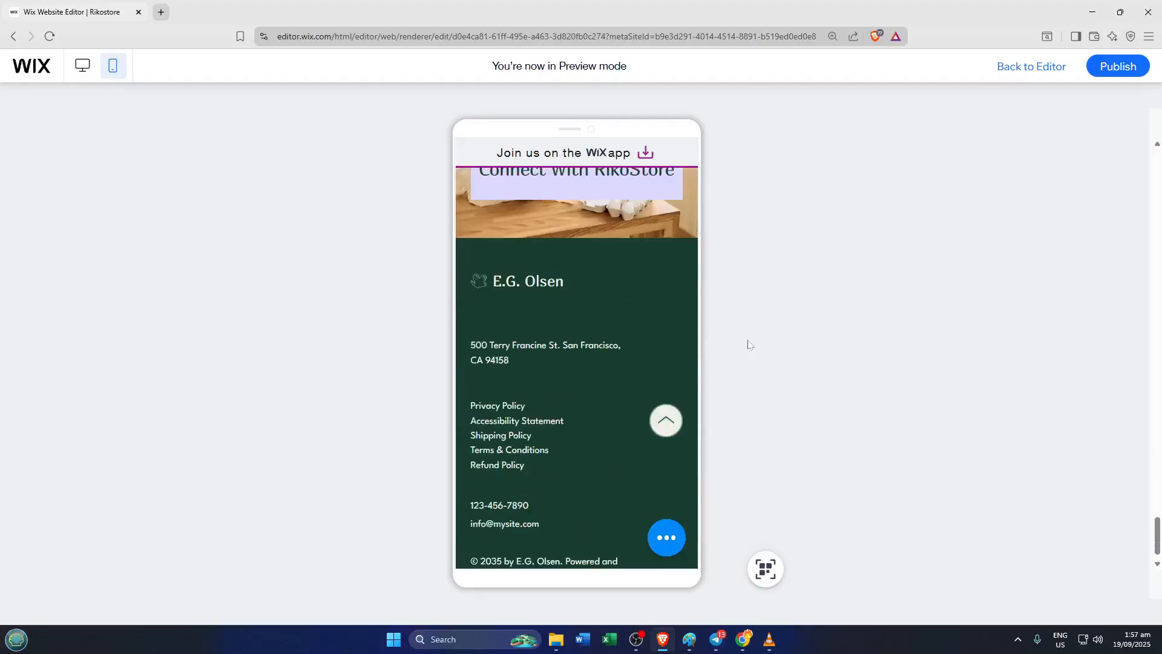
pyautogui.scroll(-1, 748, 344)
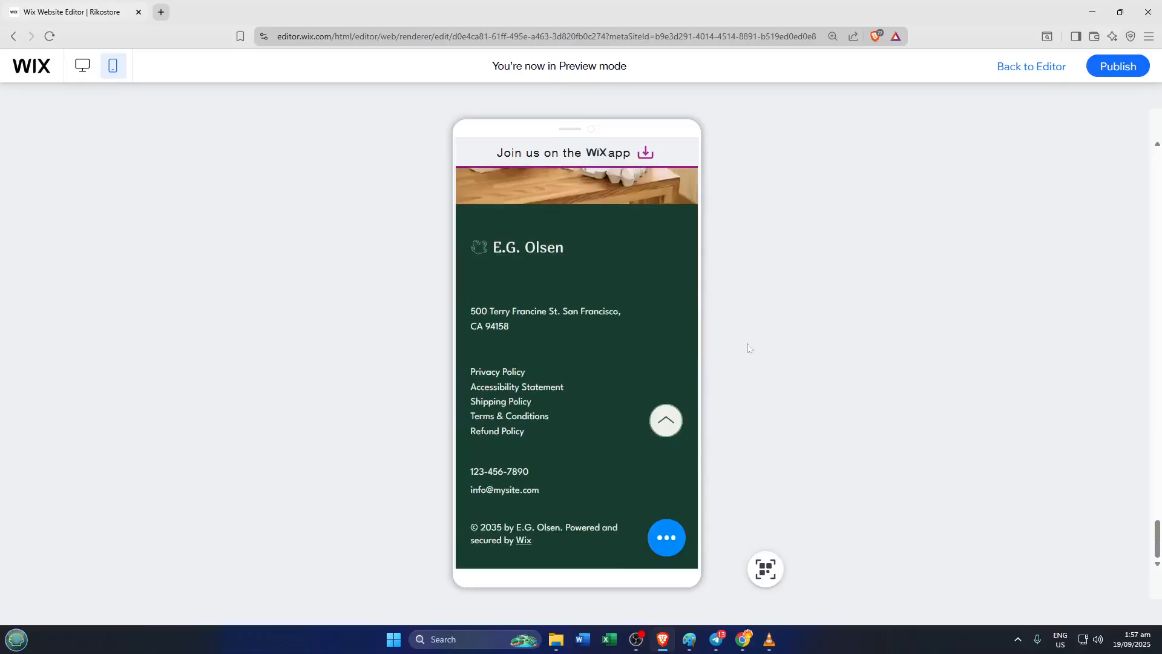